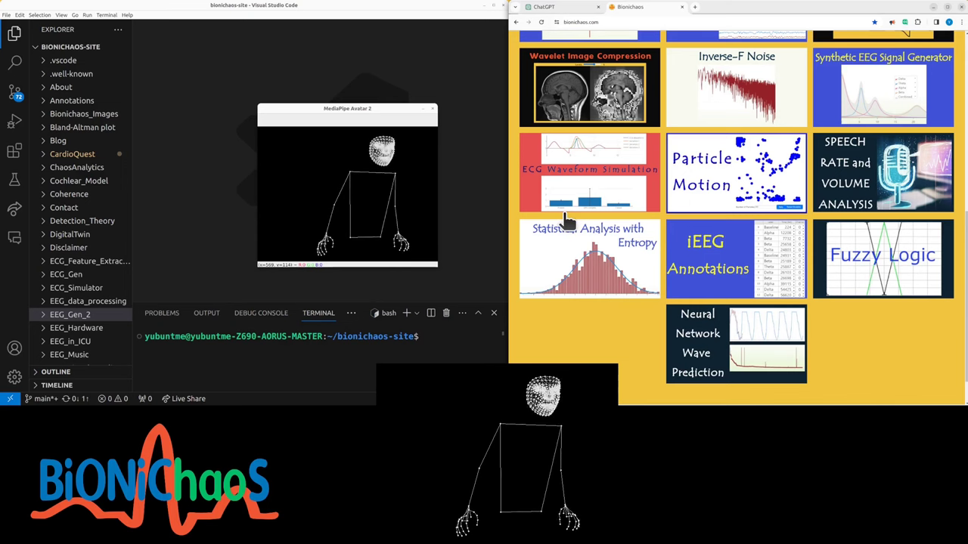
scroll(567, 220, "up", 1)
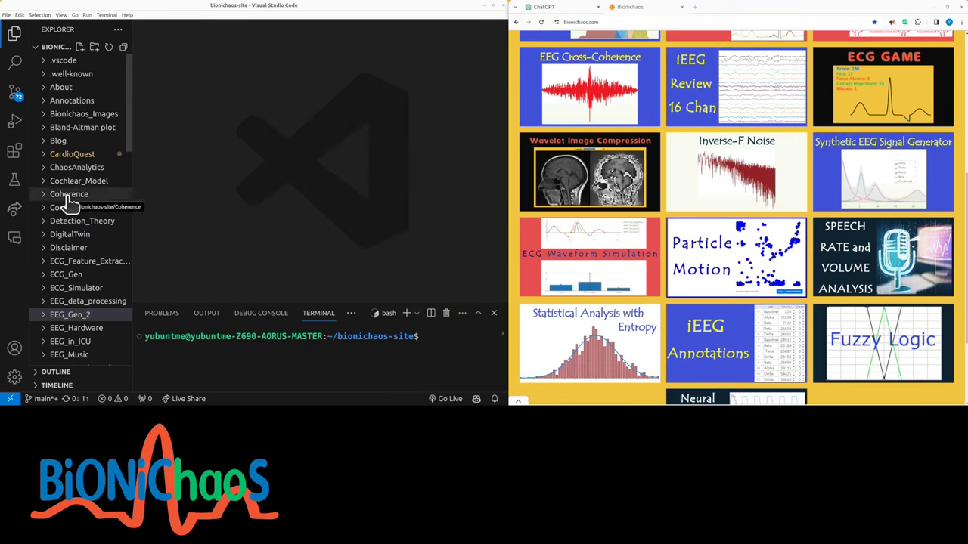
Open avatar.py from the DigitalTwin folder and select the ls /dev/video* note.
left_click(69, 234)
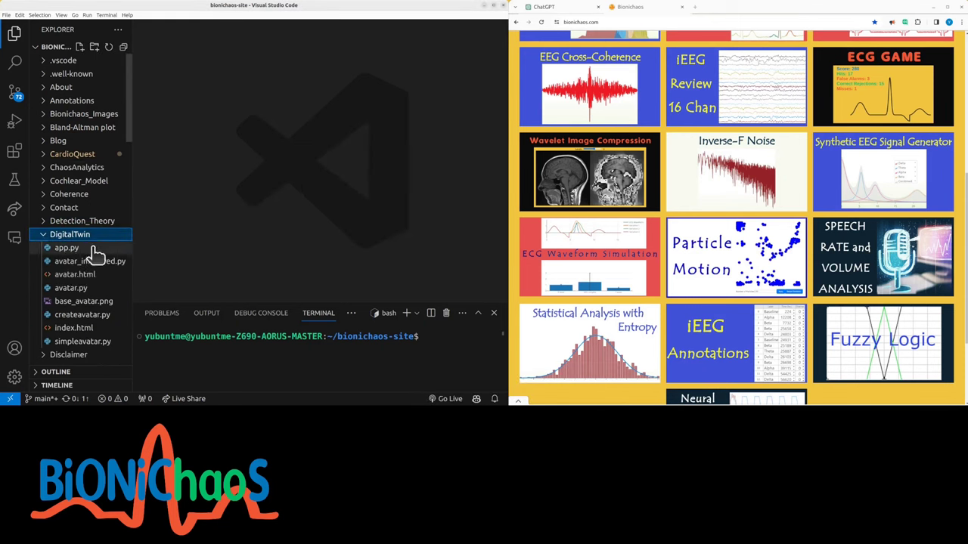
left_click(71, 287)
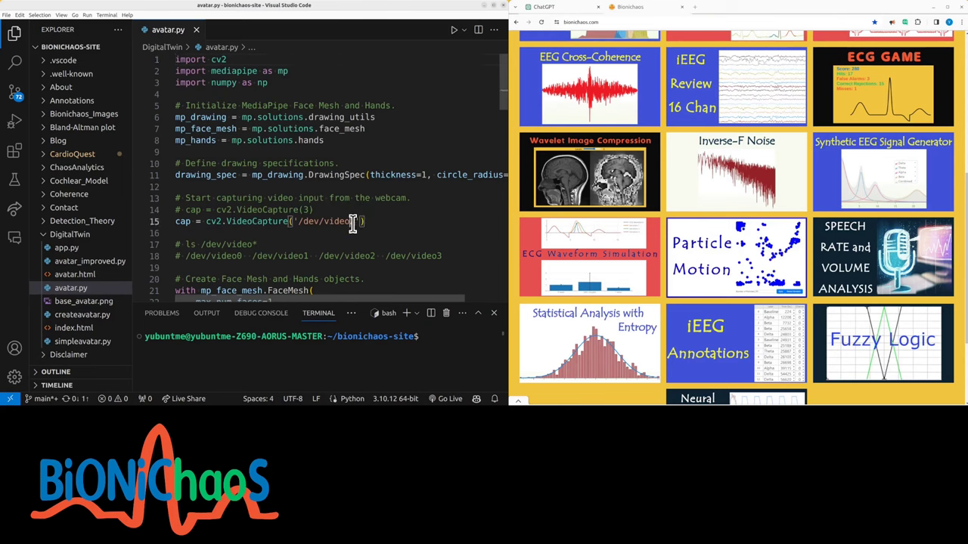
left_click_drag(186, 245, 258, 244)
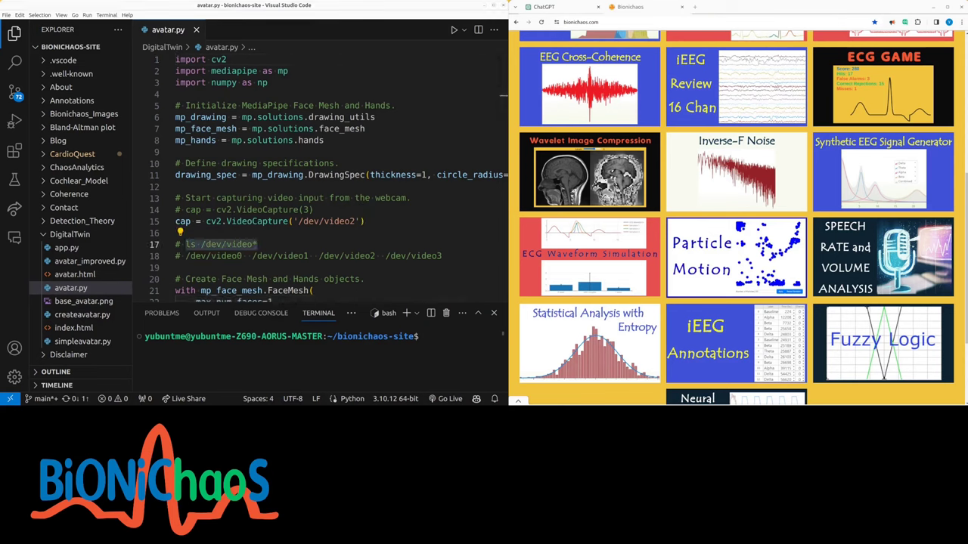
Run the avatar script with camera video0, then save and rerun it with video1.
left_click(356, 221)
key("BackSpace")
type("0")
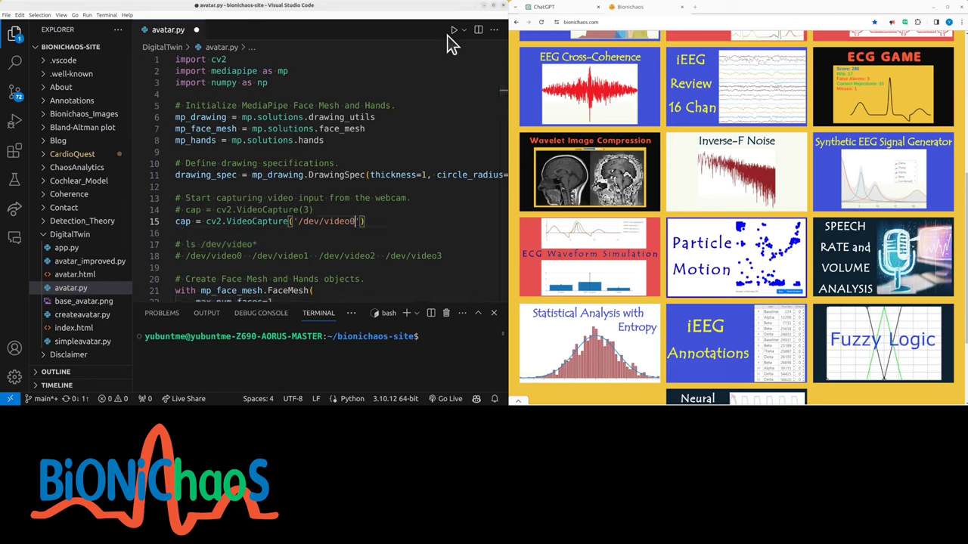
left_click(452, 30)
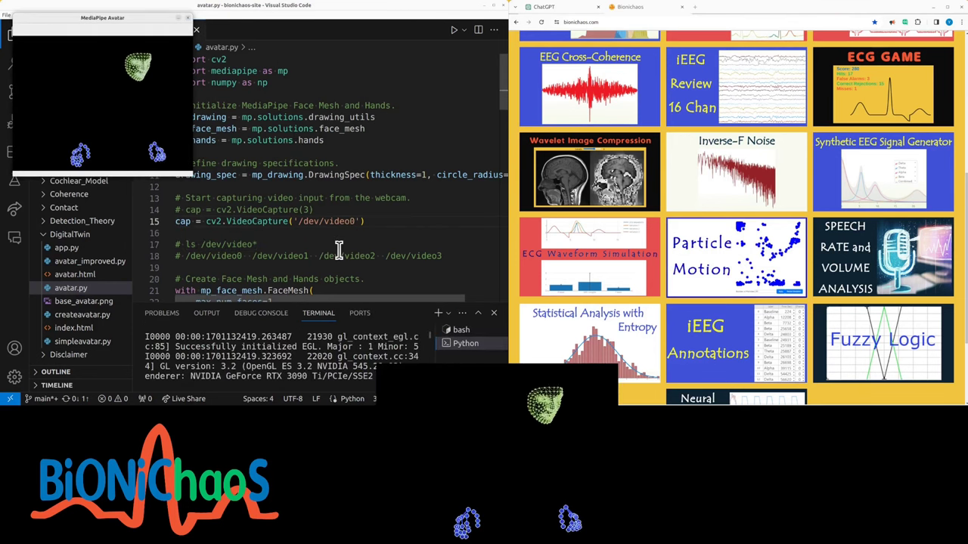
mouse_move(257, 221)
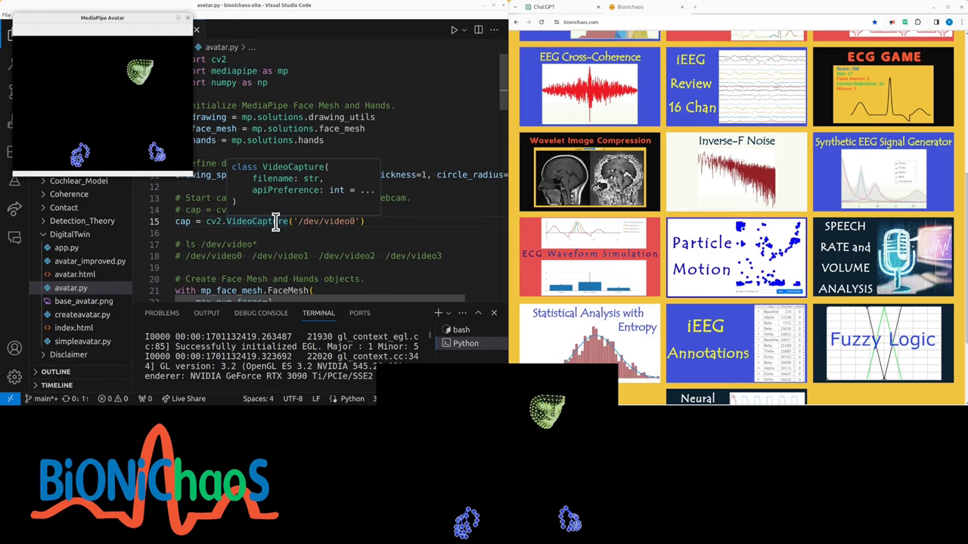
left_click(355, 221)
key("BackSpace")
type("1")
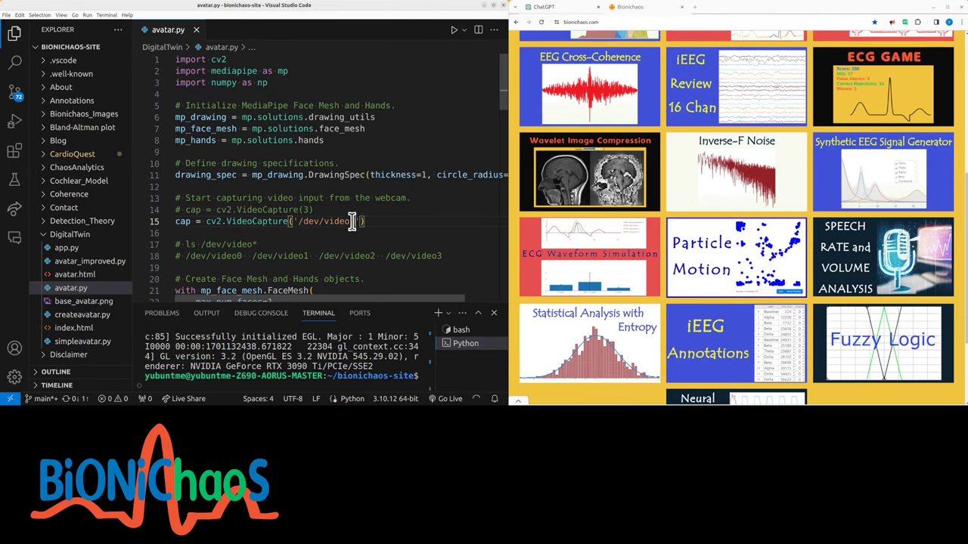
key("ctrl+s")
key("F5")
Run the script with video3, then change line 15 back to /dev/video2 and save.
left_click(453, 30)
key("BackSpace")
type("2")
key("ctrl+s")
Rerun the script with video2 and copy ChatGPT's v4l2-ctl reset command.
left_click(454, 30)
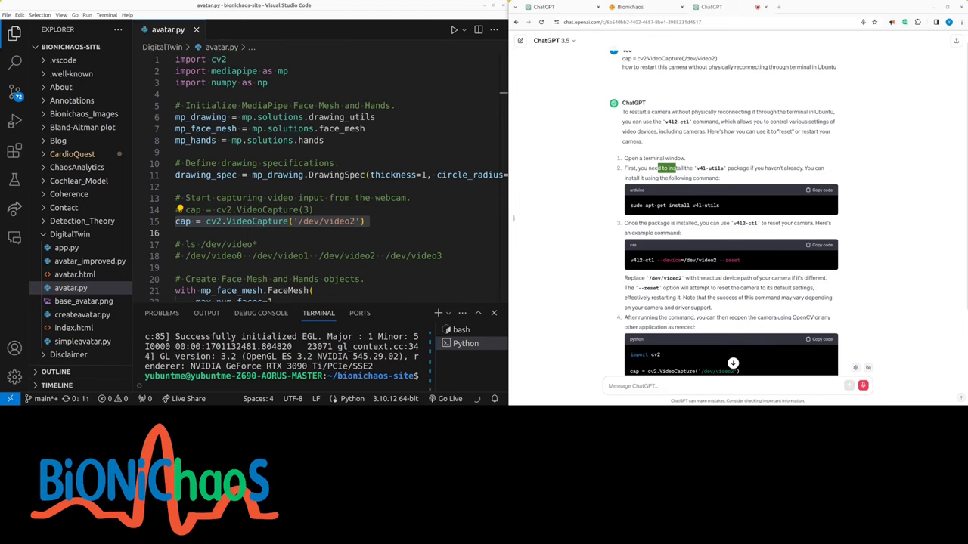
type("work no")
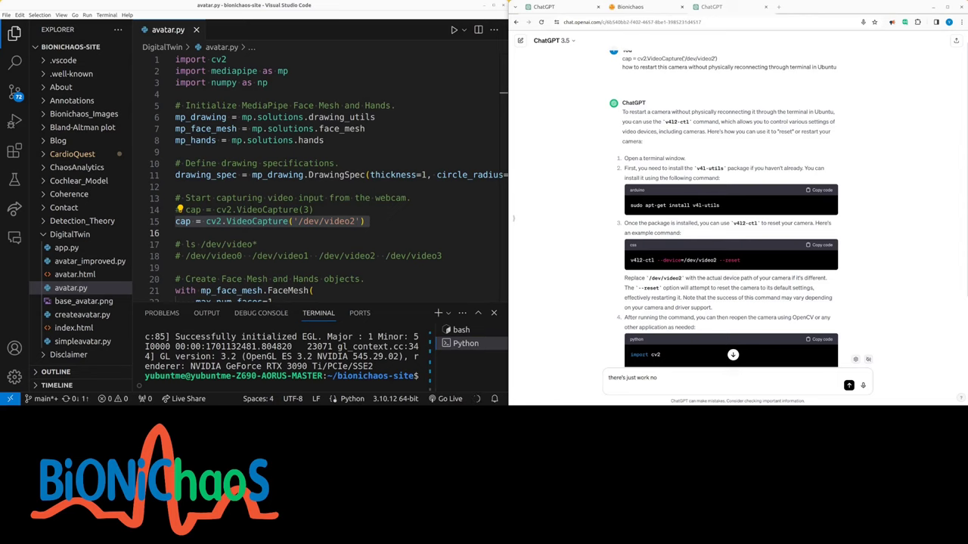
left_click(818, 244)
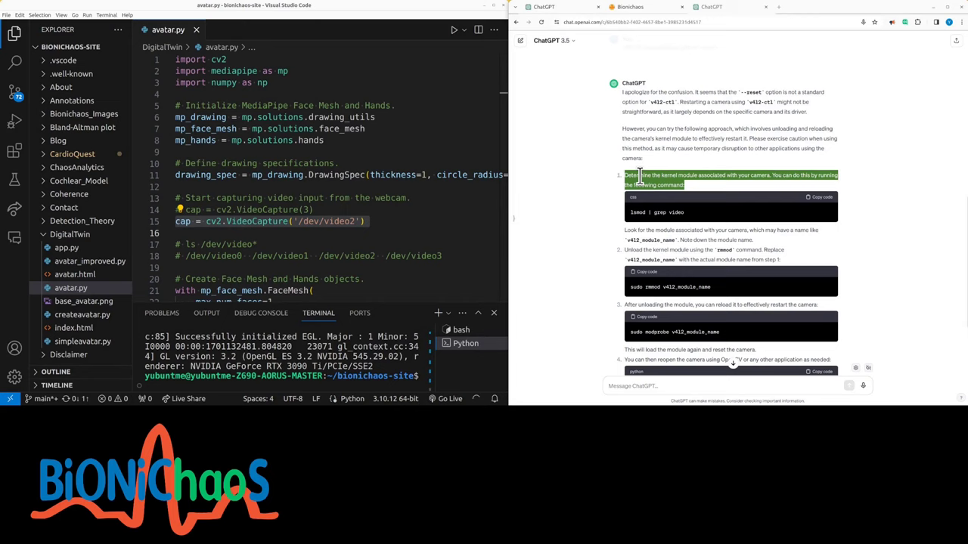
left_click(638, 230)
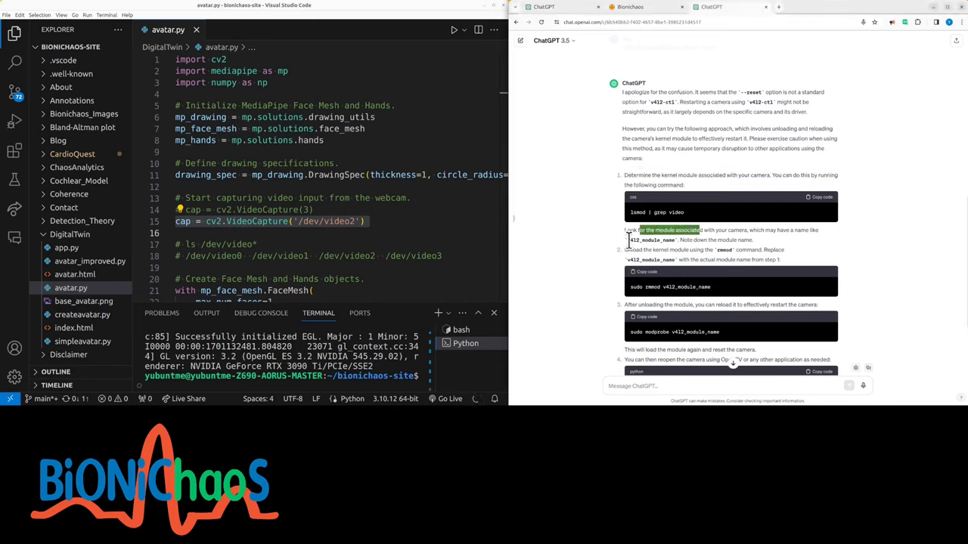
left_click_drag(628, 239, 662, 240)
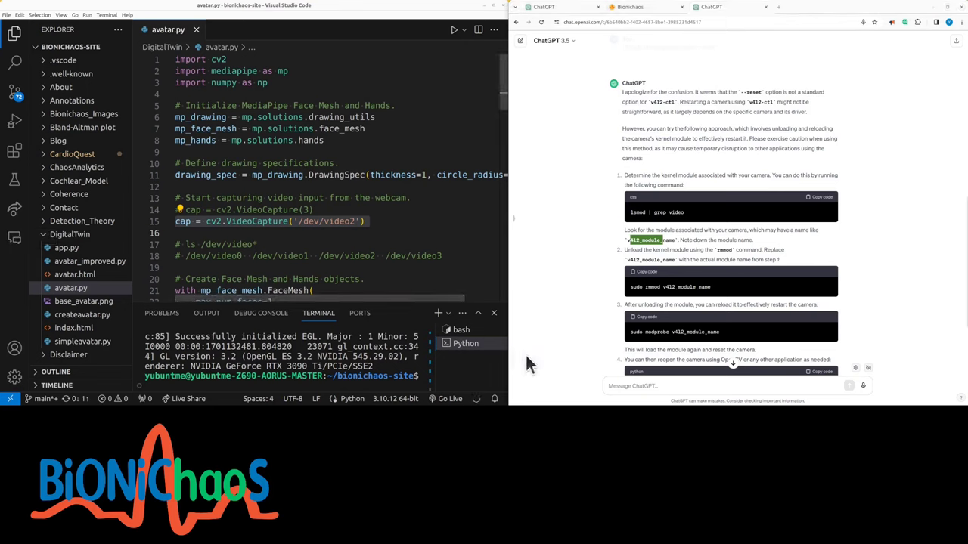
Read to the end of the uvcvideo rmmod/modprobe answer and start dictating a reply.
left_click(633, 384)
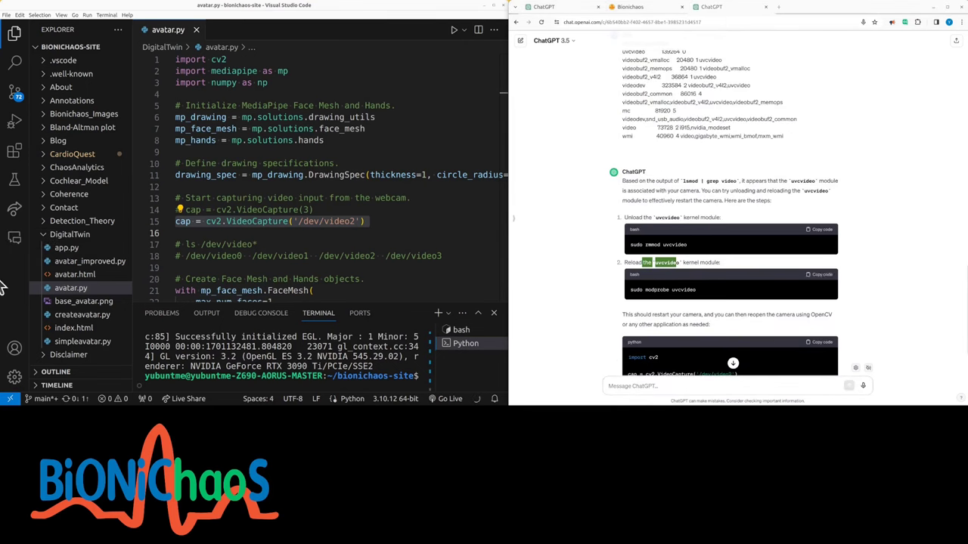
left_click(733, 363)
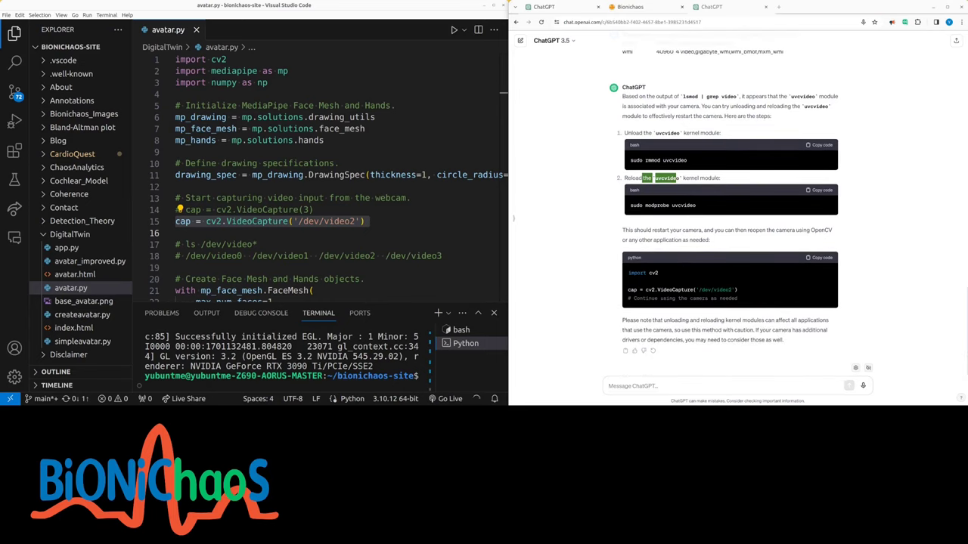
left_click(703, 382)
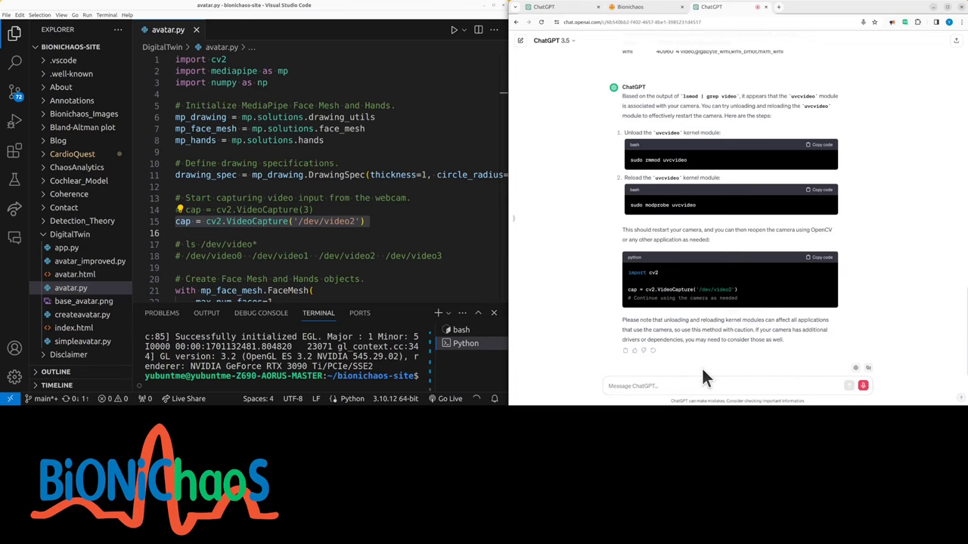
type("I have two cameras connected")
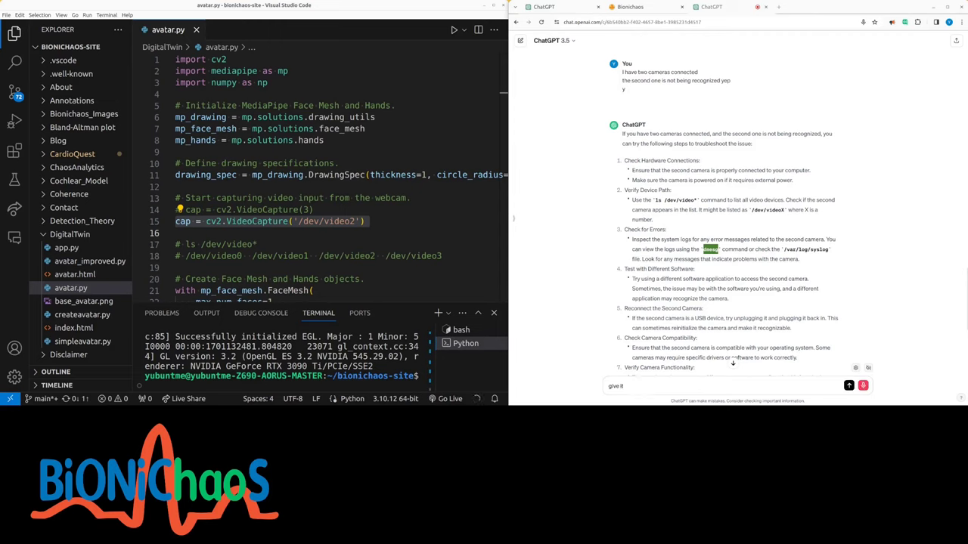
type("errors")
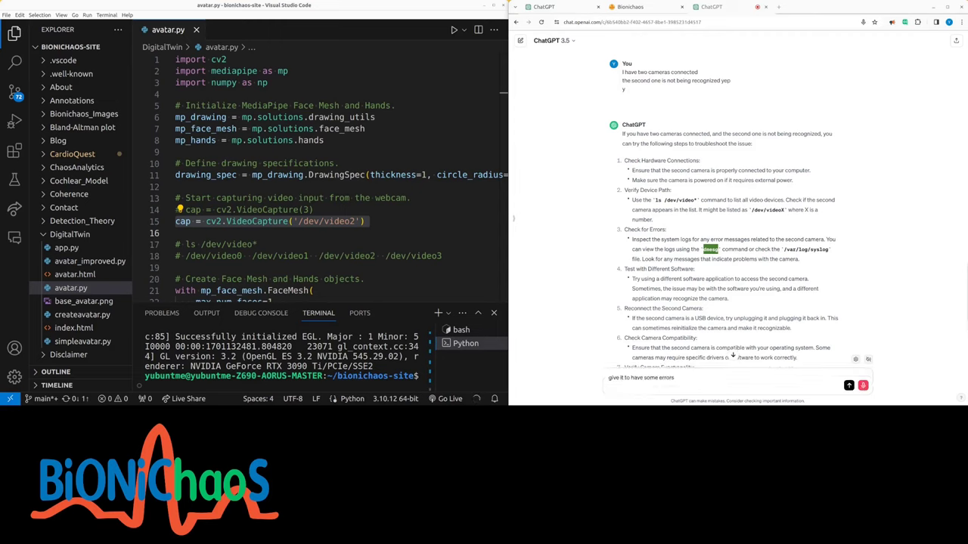
type(" errors")
Dictate 'I have two cameras connected…' plus follow-up lines about device errors and unplugging.
key("shift+Return")
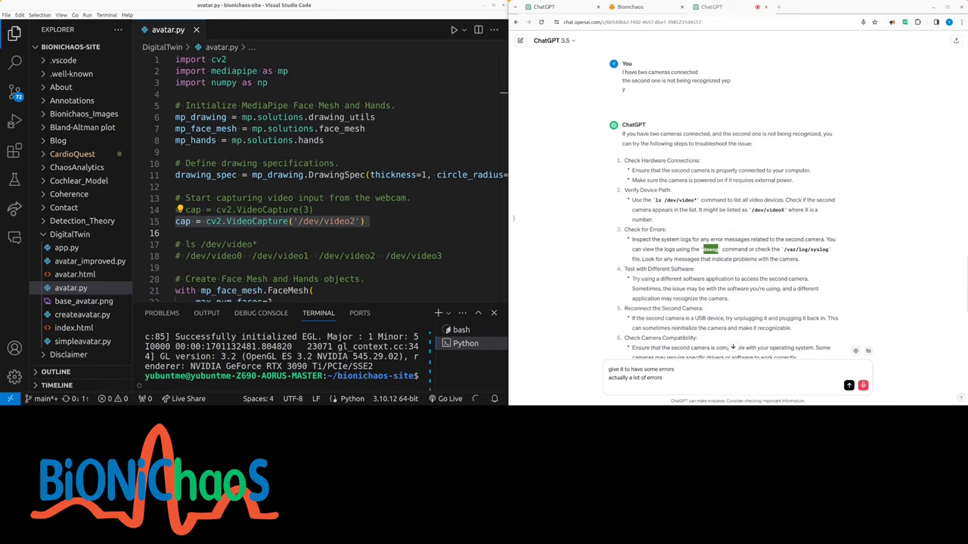
type("device errors")
key("shift+Return")
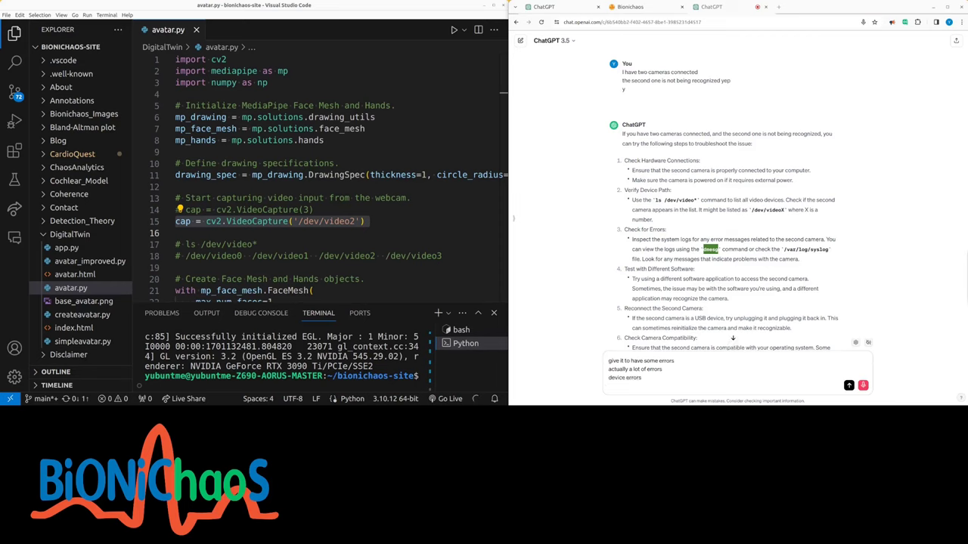
type("pectify")
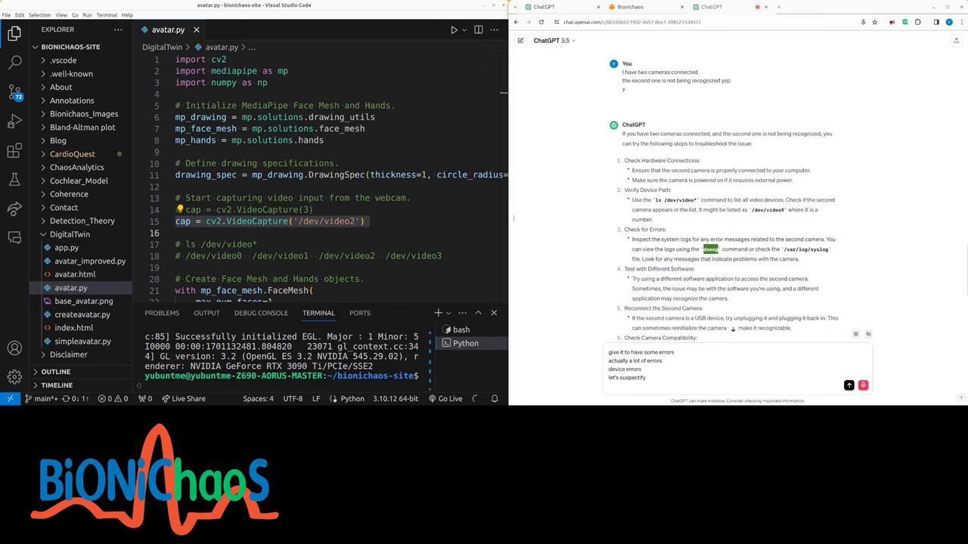
key("shift+Return")
type("physically")
key("shift+Return")
type("unplug")
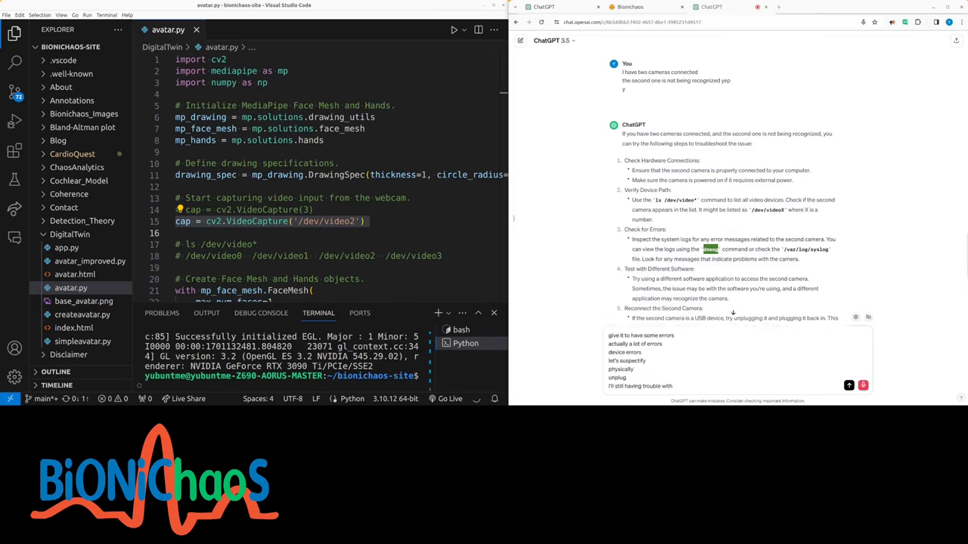
Relaunch avatar.py with camera video2, close its preview, and close the ChatGPT 3.5 tab.
left_click(412, 152)
key("ctrl+F5")
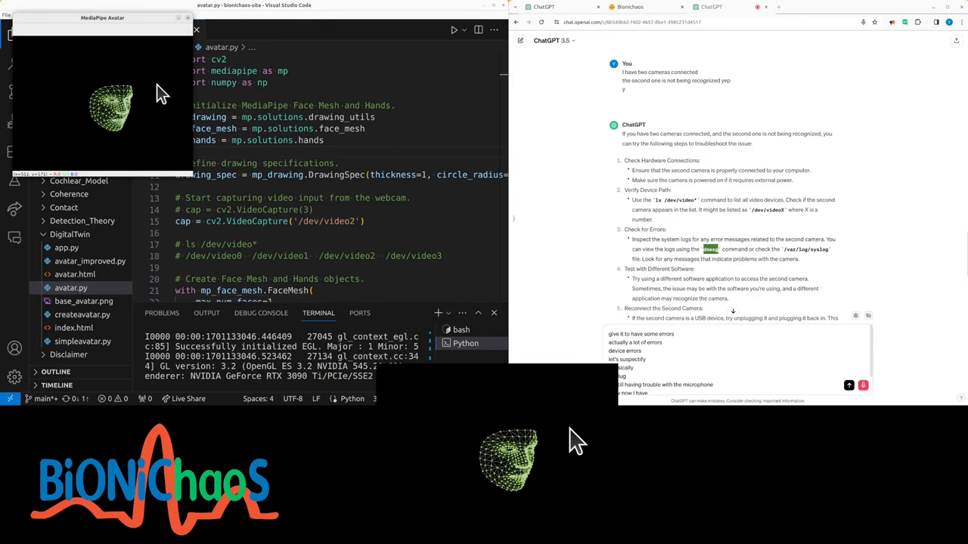
left_click(187, 18)
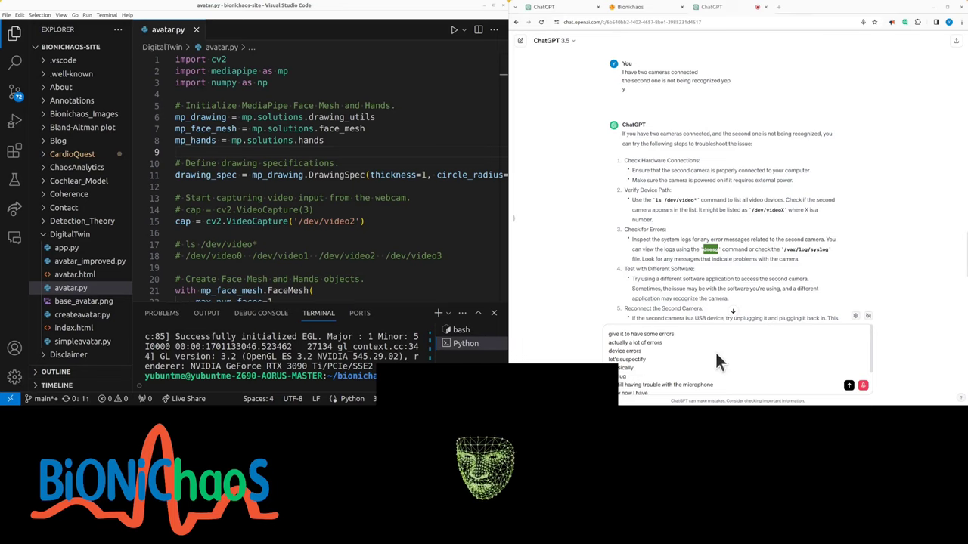
key("ctrl+w")
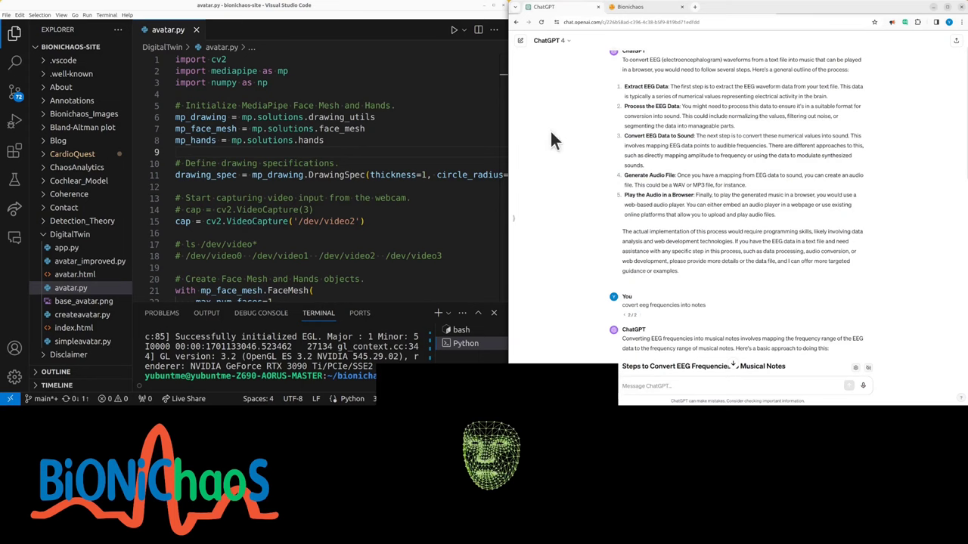